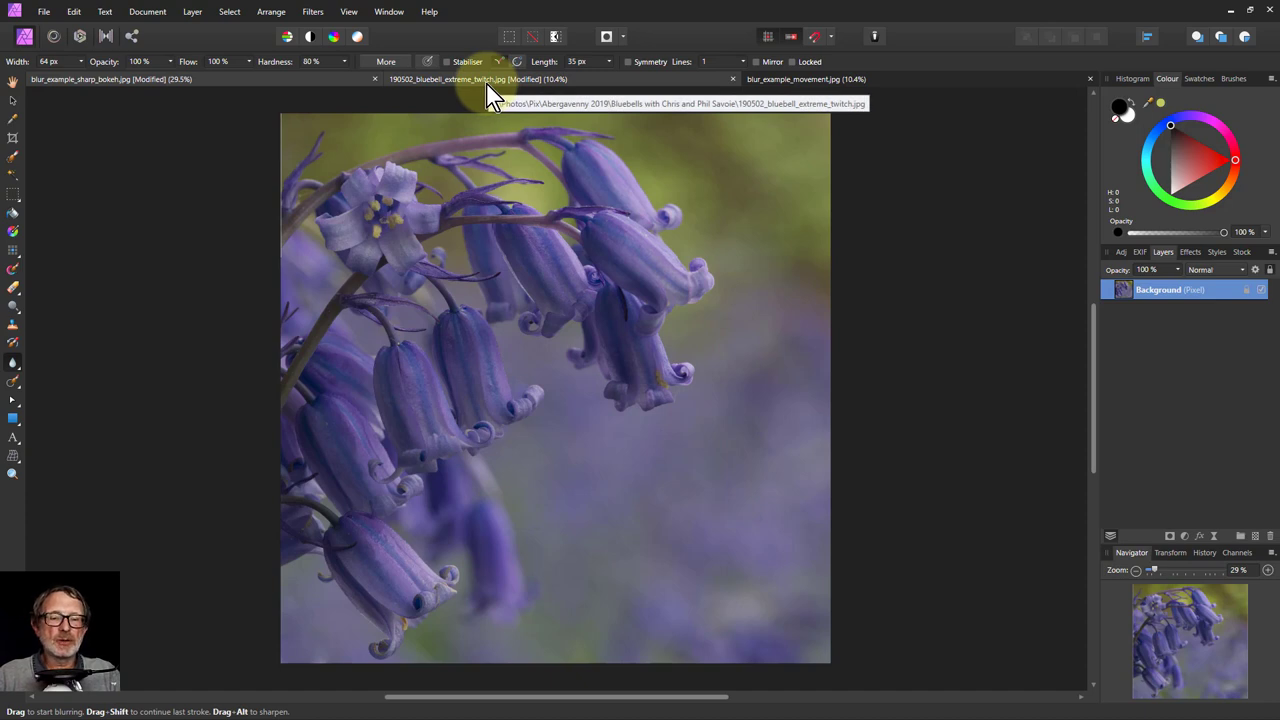
Switch from the extreme_twitch image to the blur_example_movement.jpg leaves photo, ready to zoom.
{"action": "left_click", "coordinate": [488, 85]}
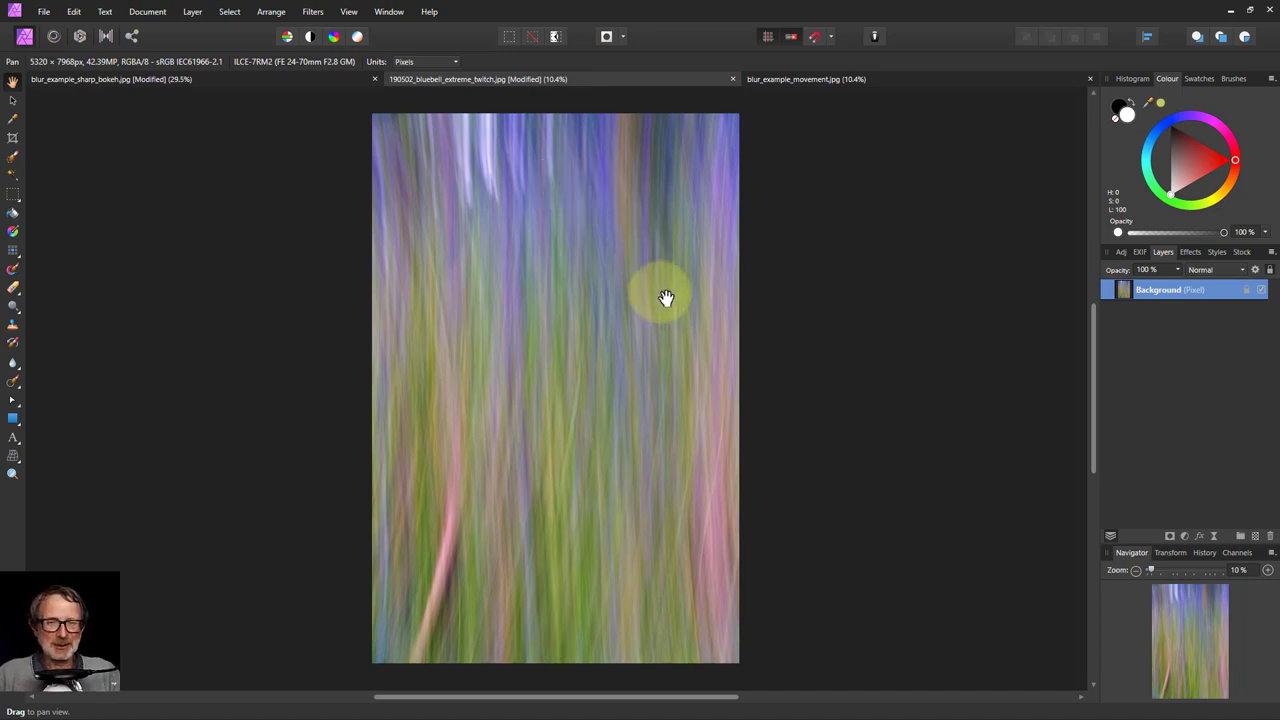
{"action": "left_click", "coordinate": [796, 80]}
{"action": "key", "text": "z"}
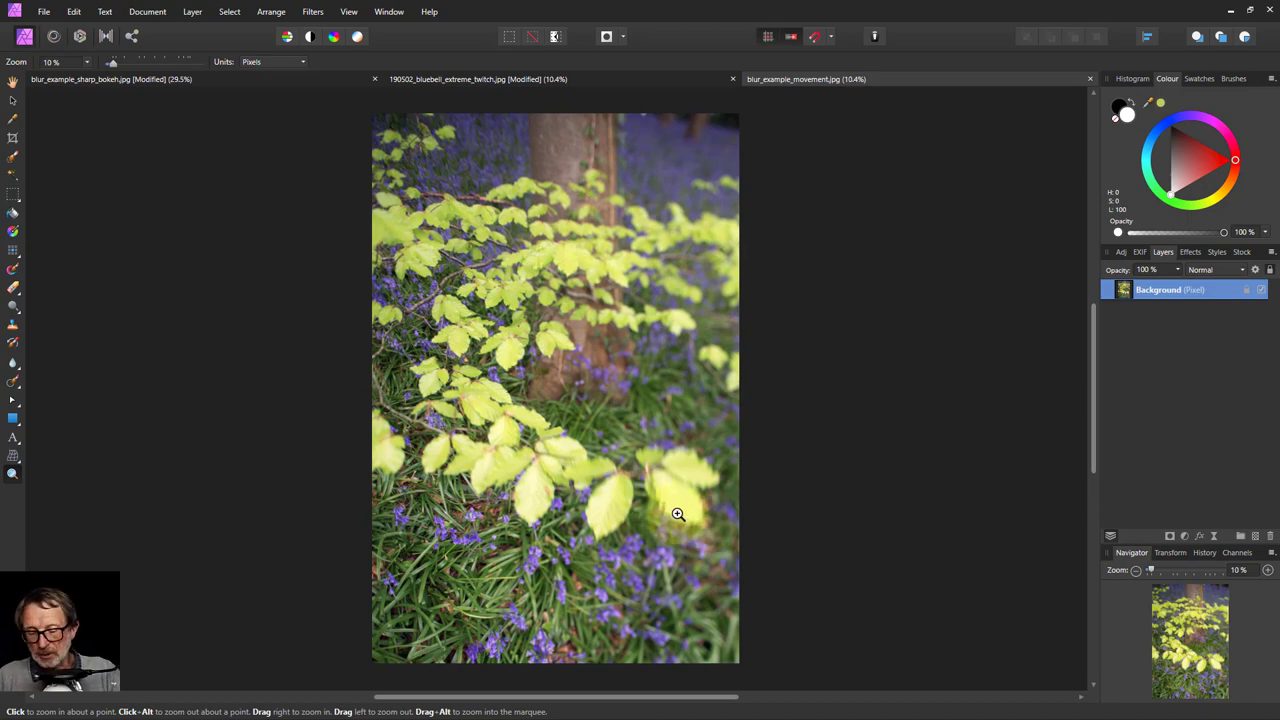
Zoom into a leaf edge to about 2195% and drag the Colour panel picker onto the canvas.
{"action": "scroll", "coordinate": [677, 513], "scroll_direction": "up", "scroll_amount": 6}
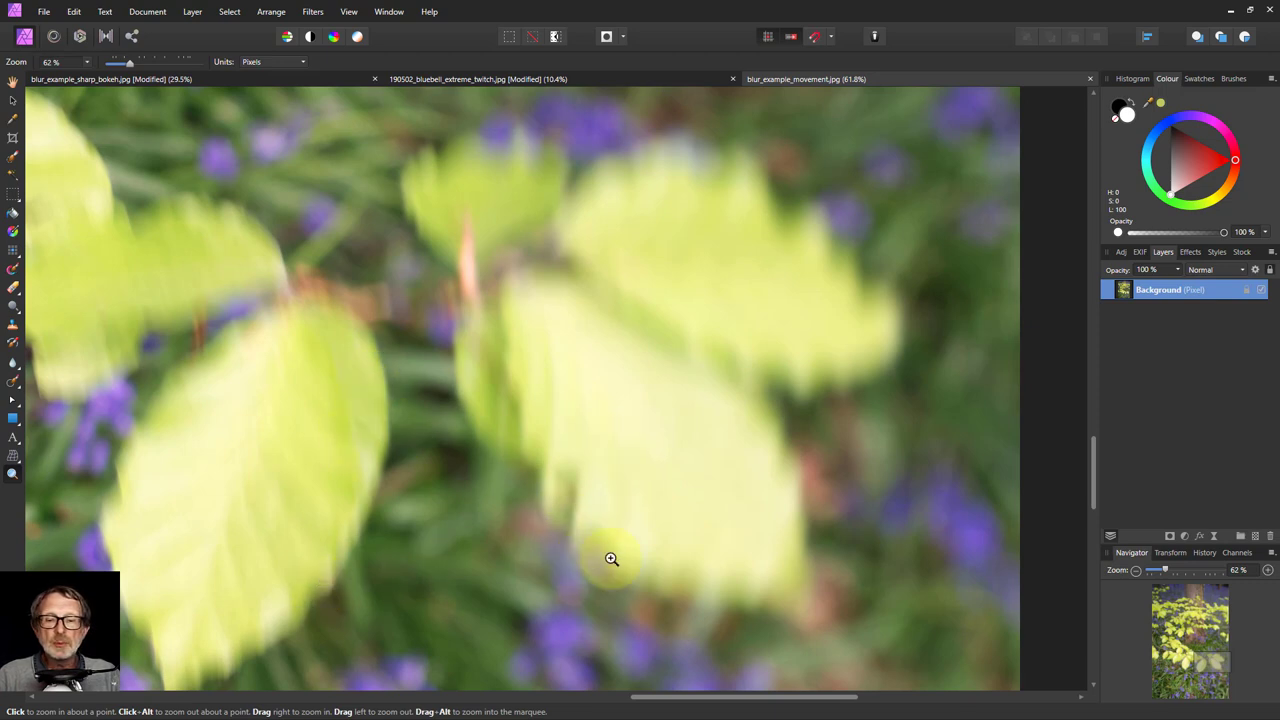
{"action": "scroll", "coordinate": [555, 487], "scroll_direction": "down", "scroll_amount": 2}
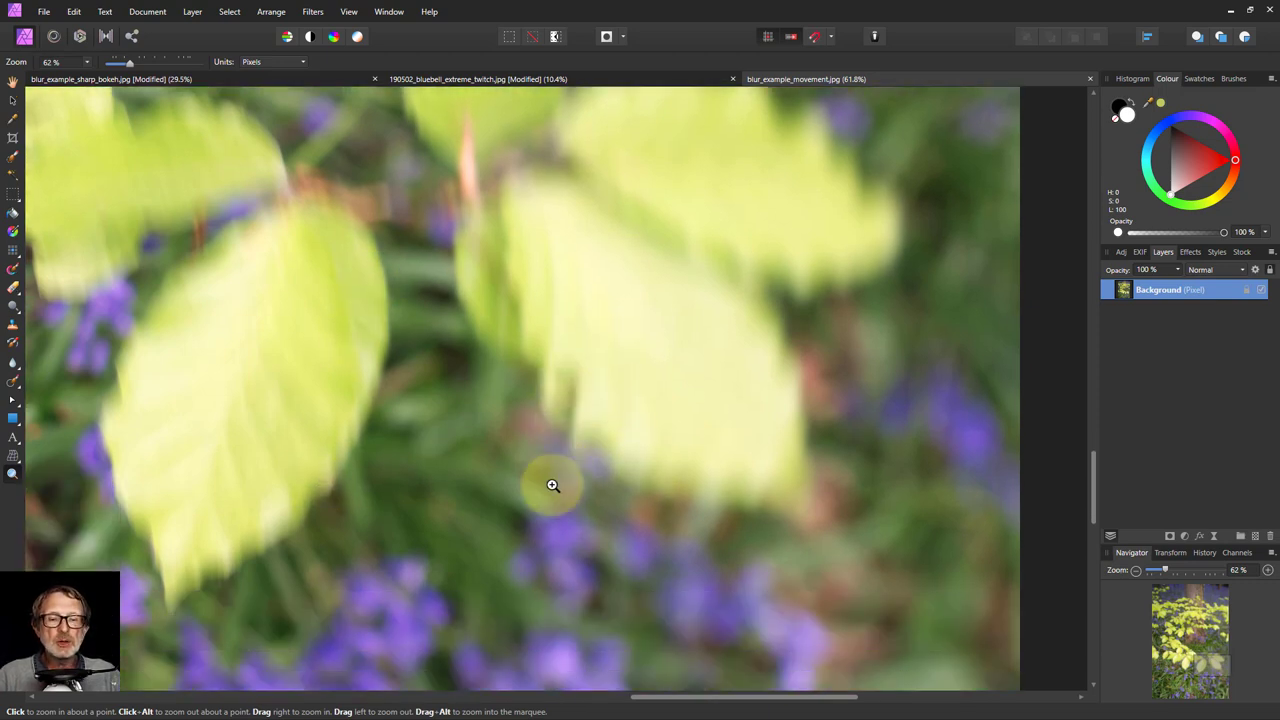
{"action": "scroll", "coordinate": [553, 485], "scroll_direction": "down", "scroll_amount": 5}
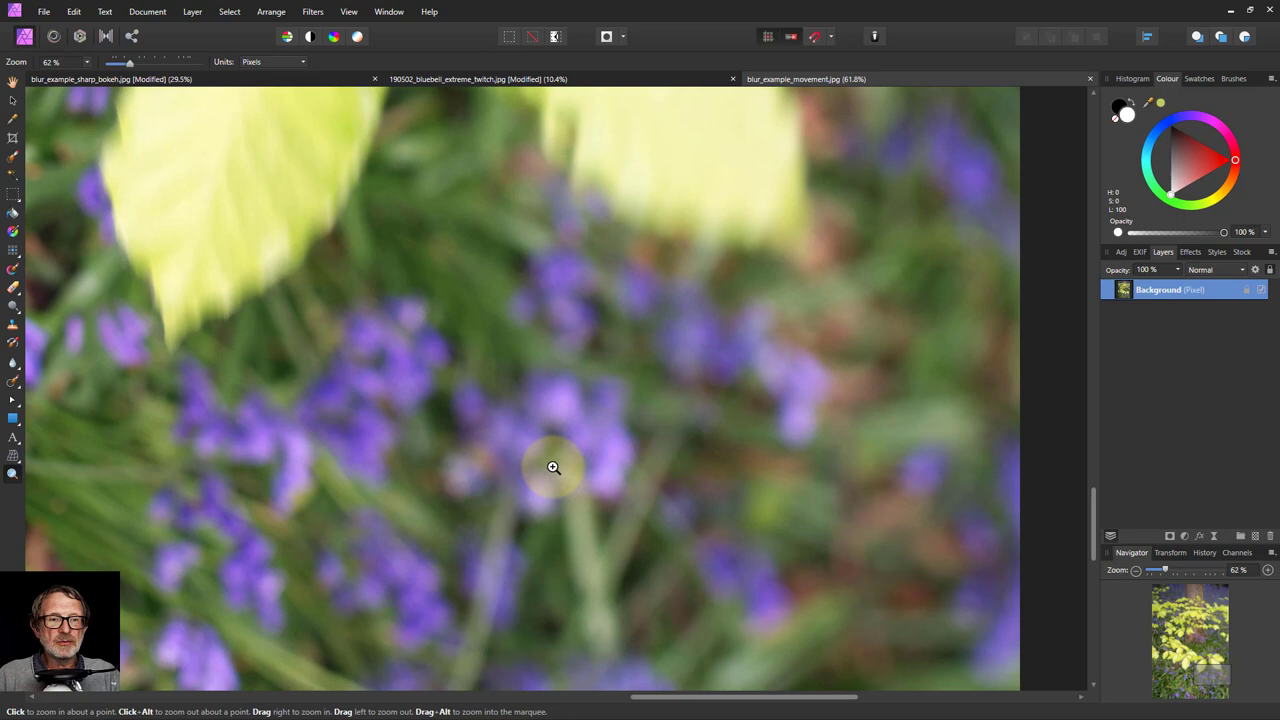
{"action": "scroll", "coordinate": [497, 494], "scroll_direction": "up", "scroll_amount": 3}
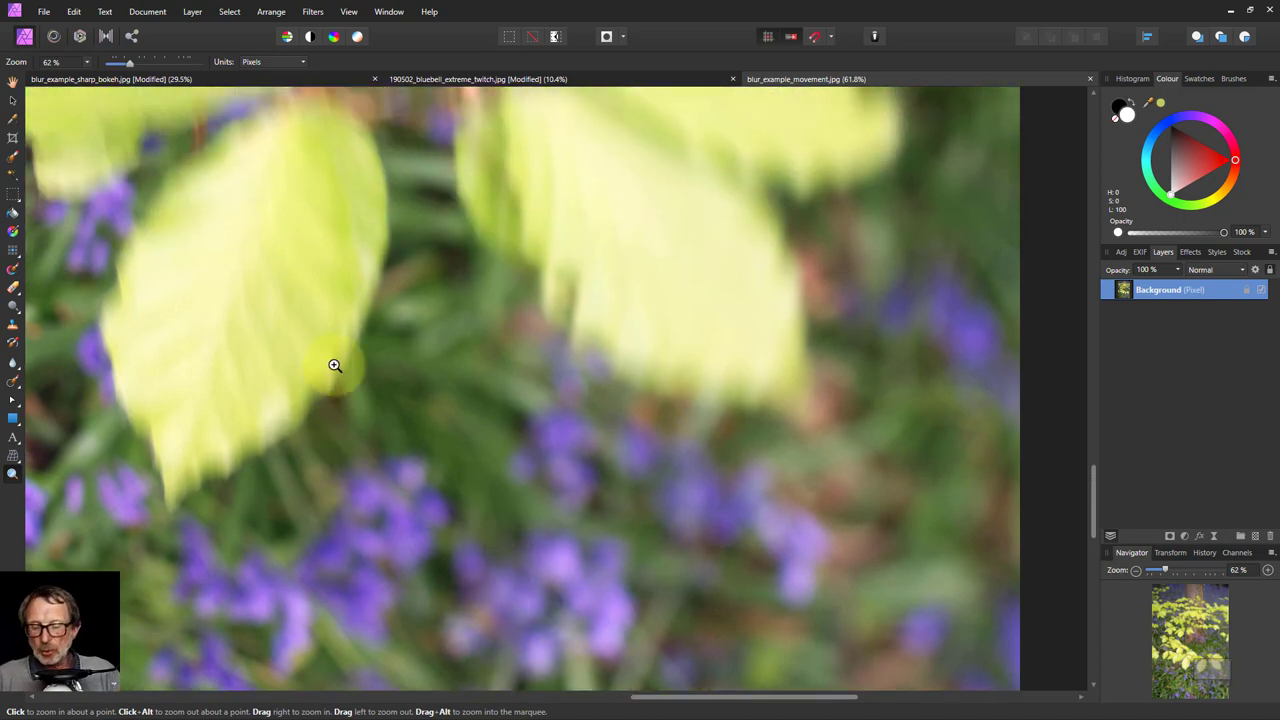
{"action": "scroll", "coordinate": [340, 364], "scroll_direction": "up", "scroll_amount": 5}
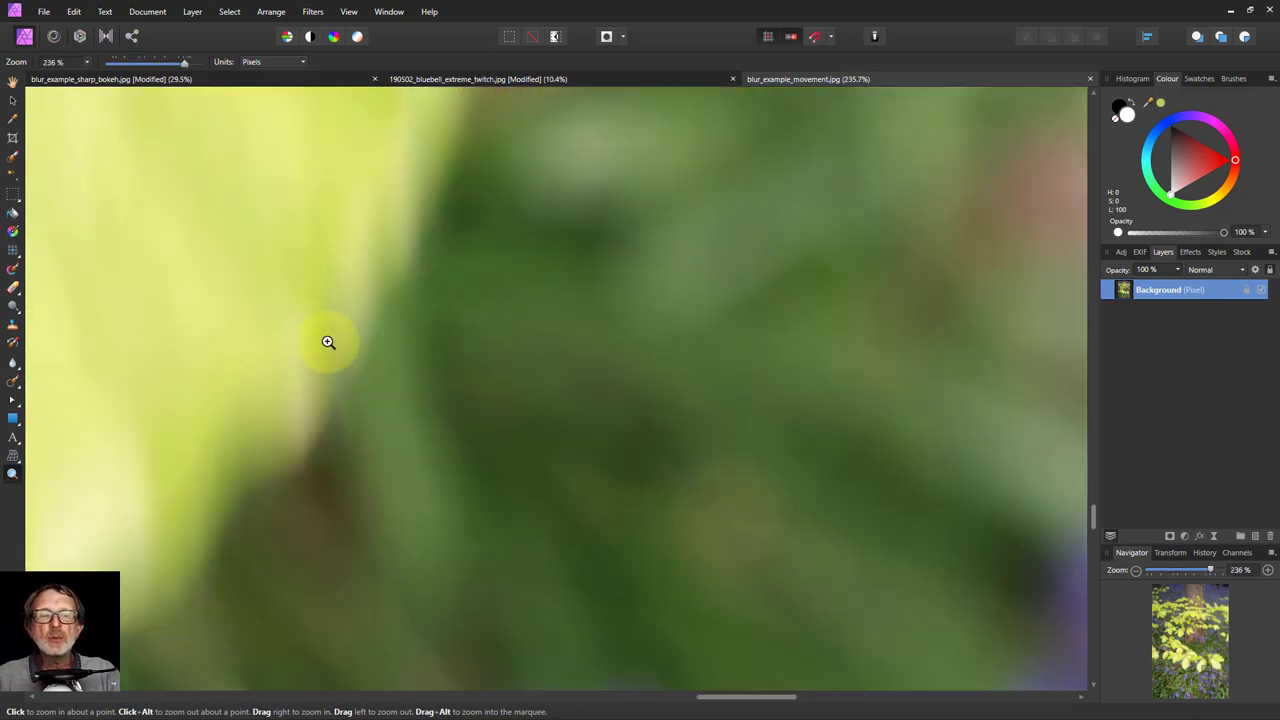
{"action": "scroll", "coordinate": [300, 332], "scroll_direction": "up", "scroll_amount": 4}
{"action": "scroll", "coordinate": [345, 360], "scroll_direction": "up", "scroll_amount": 4}
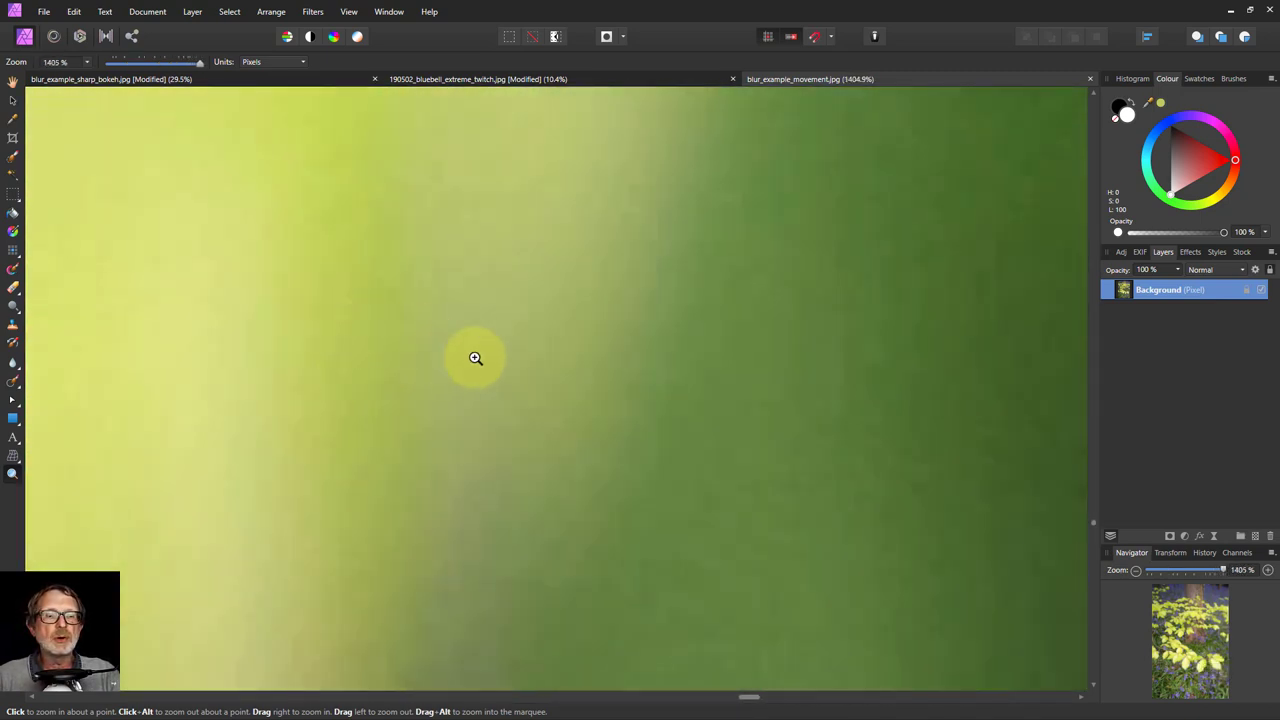
{"action": "scroll", "coordinate": [551, 335], "scroll_direction": "up", "scroll_amount": 2}
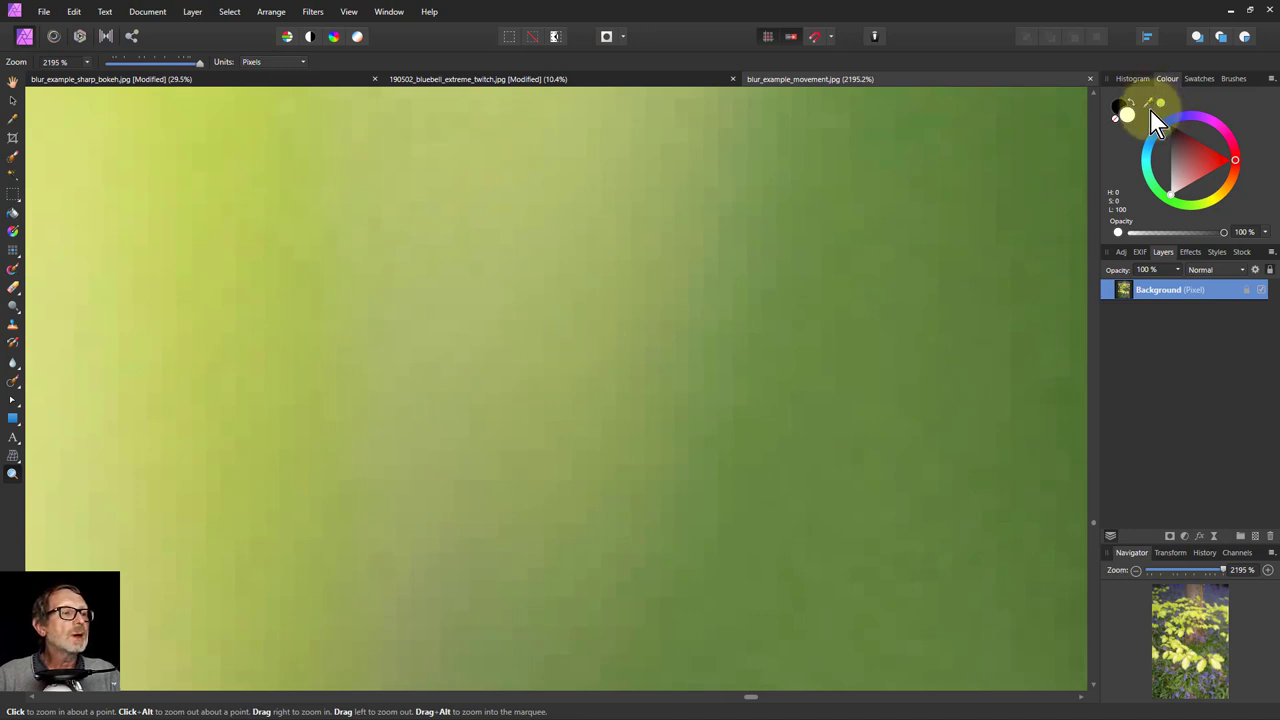
{"action": "left_click_drag", "start_coordinate": [1148, 110], "coordinate": [916, 526]}
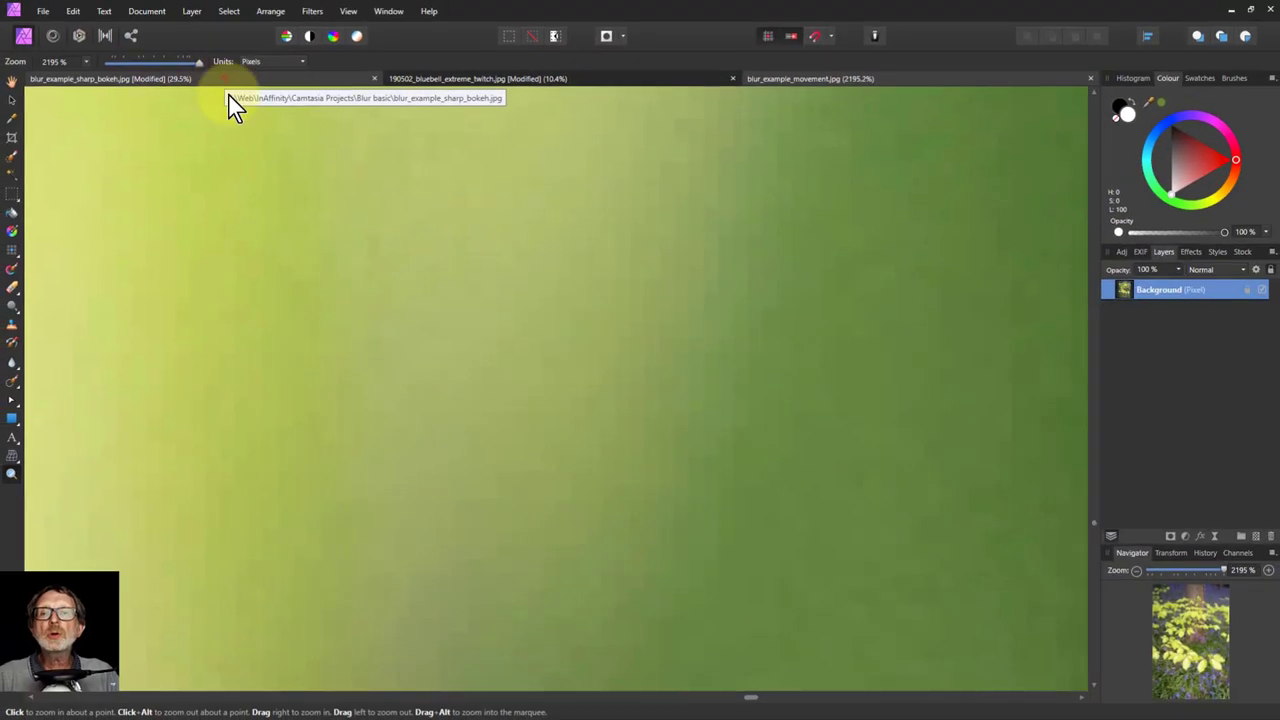
Return to the bluebell close-up document and adjust its zoom and view.
{"action": "left_click", "coordinate": [229, 95]}
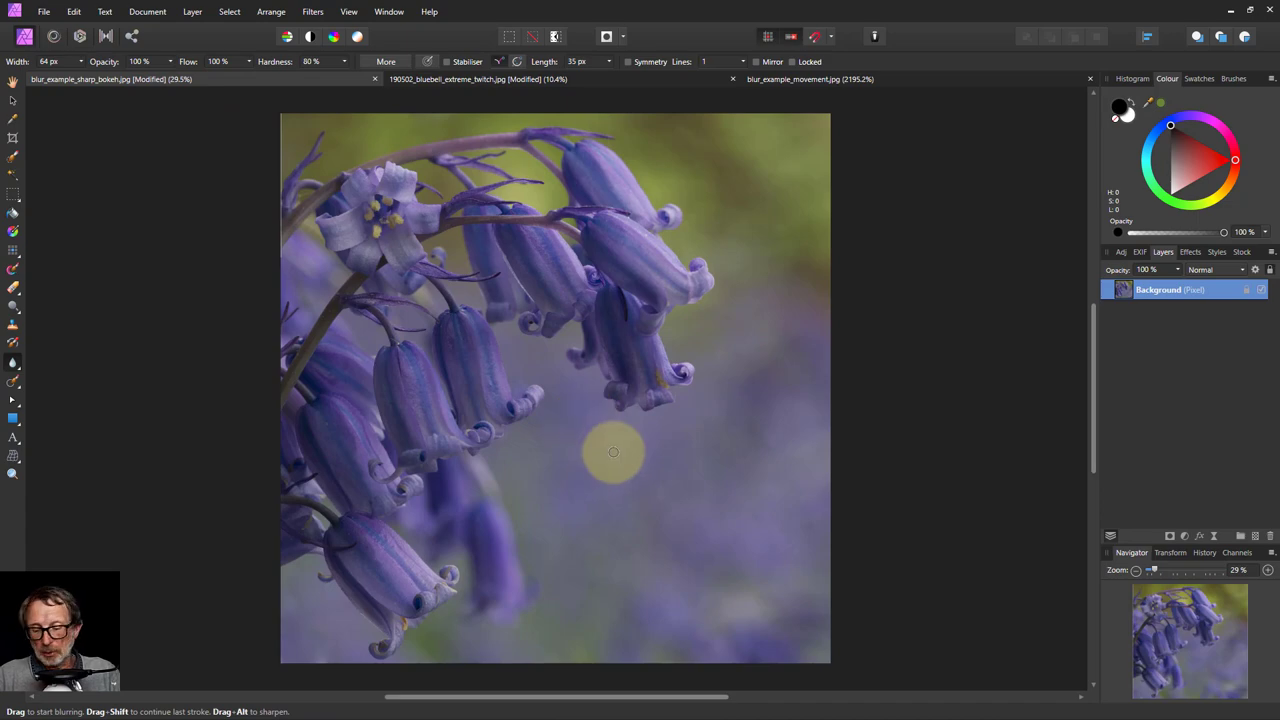
{"action": "scroll", "coordinate": [590, 462], "scroll_direction": "up", "scroll_amount": 5}
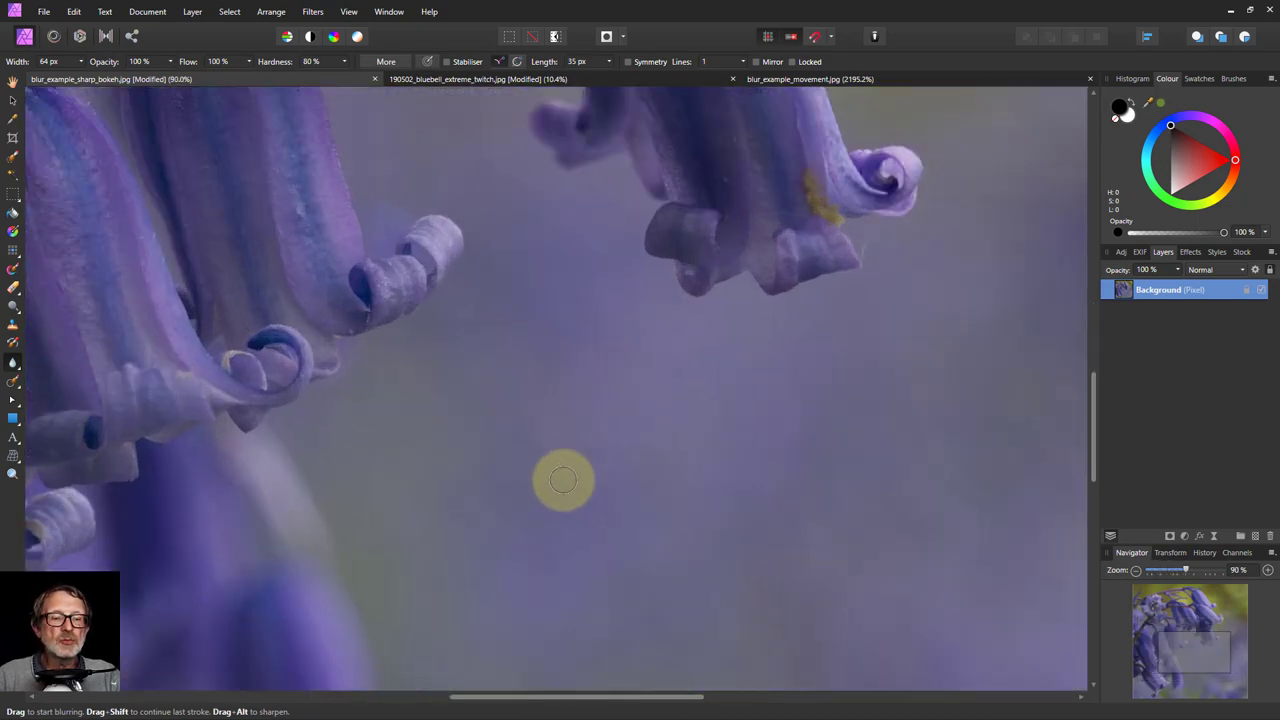
{"action": "scroll", "coordinate": [597, 486], "scroll_direction": "up", "scroll_amount": 5}
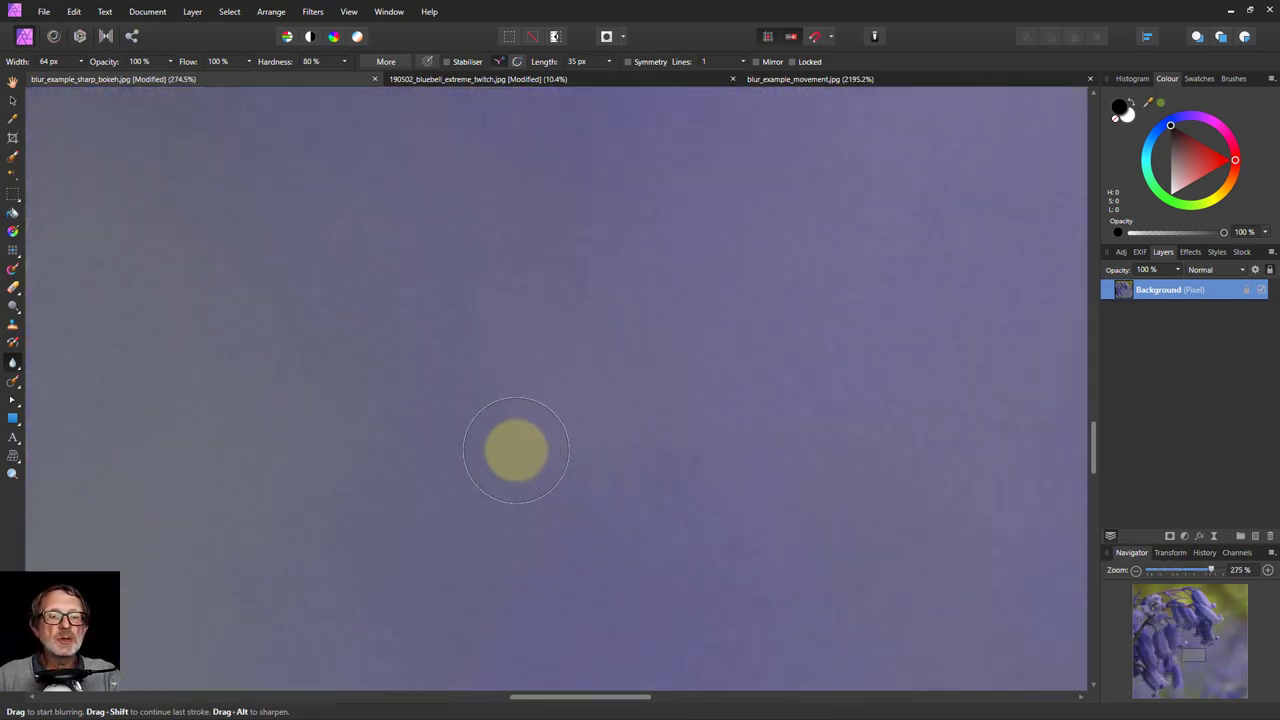
{"action": "scroll", "coordinate": [594, 579], "scroll_direction": "down", "scroll_amount": 2}
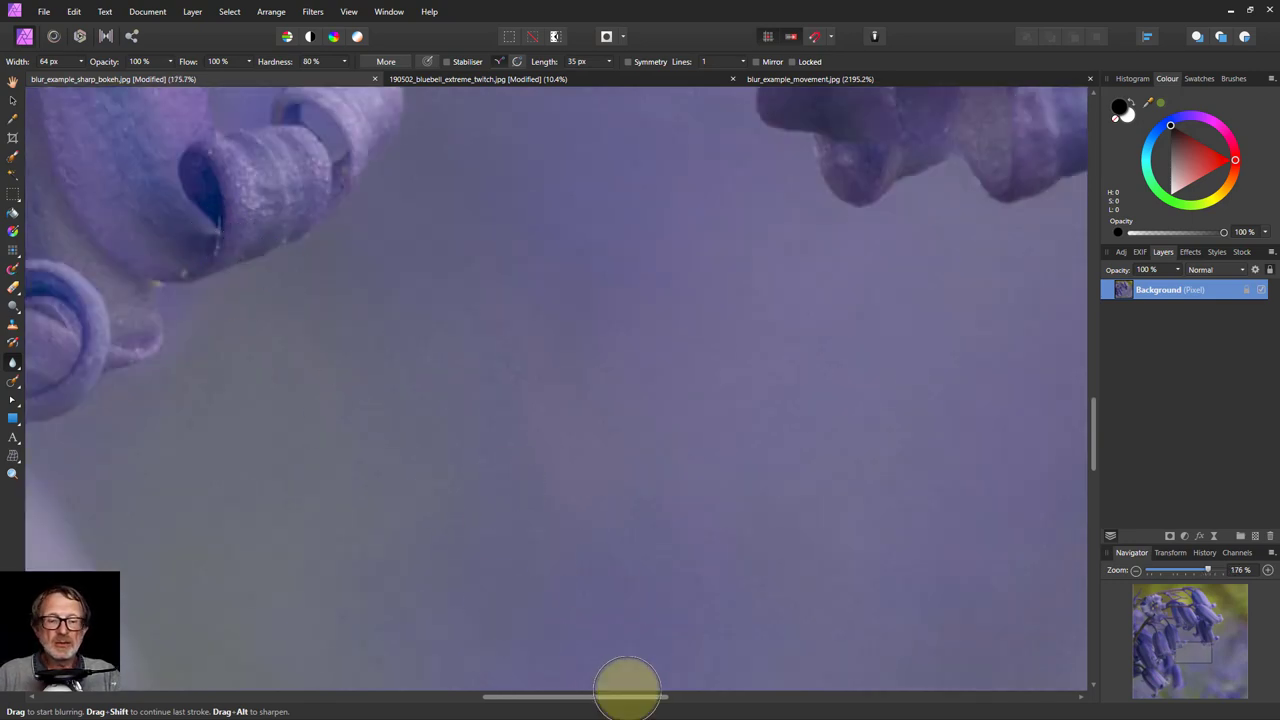
{"action": "left_click_drag", "start_coordinate": [591, 697], "coordinate": [564, 698]}
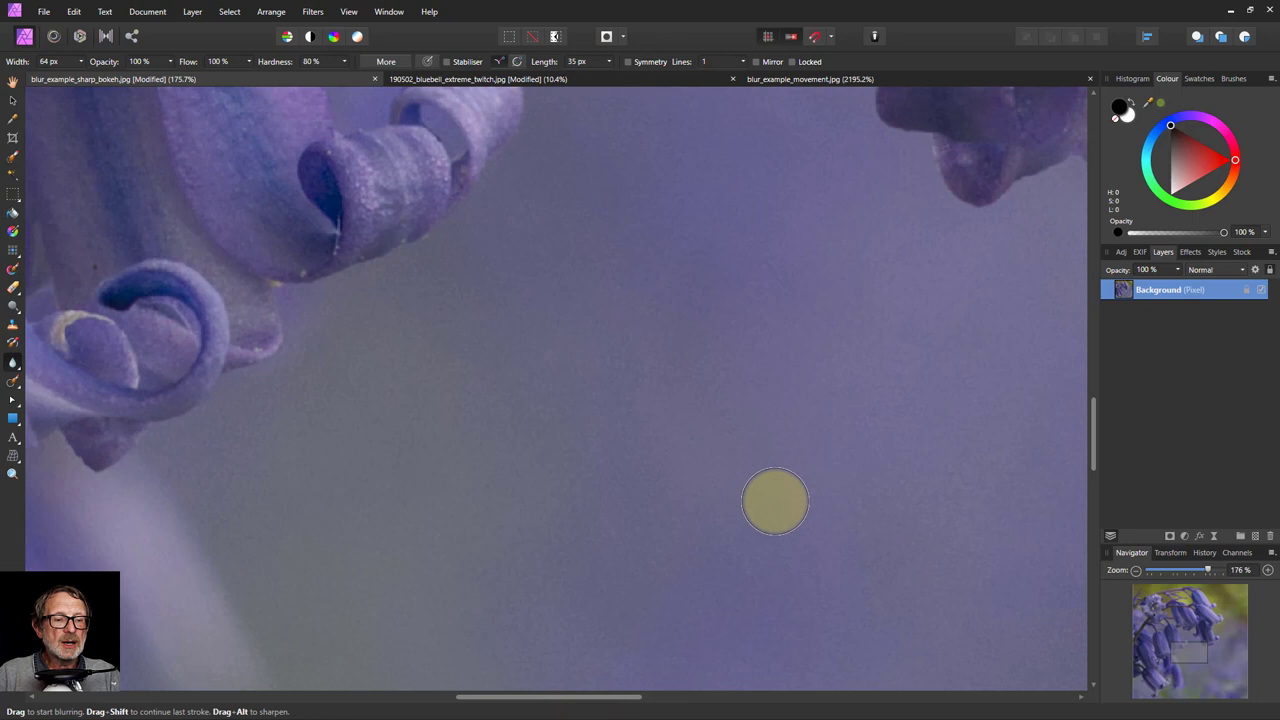
{"action": "scroll", "coordinate": [774, 503], "scroll_direction": "up", "scroll_amount": 2}
{"action": "scroll", "coordinate": [726, 467], "scroll_direction": "up", "scroll_amount": 2}
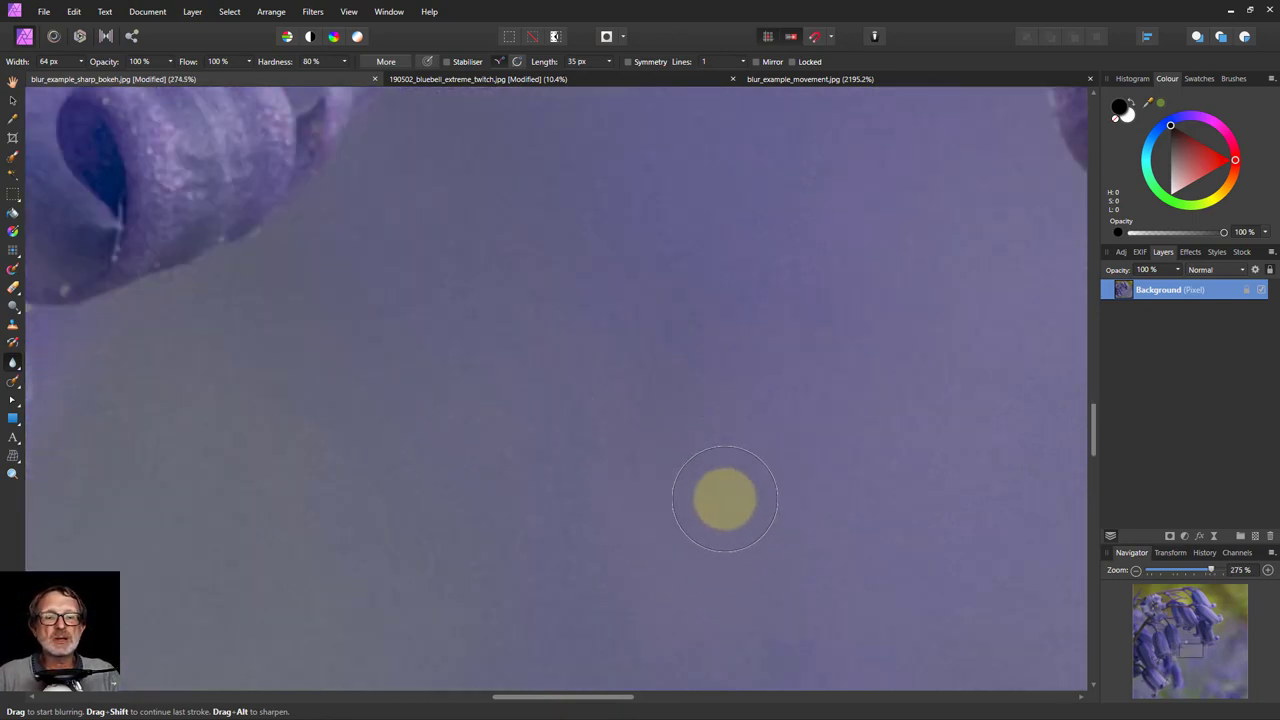
{"action": "left_click_drag", "start_coordinate": [580, 696], "coordinate": [530, 698]}
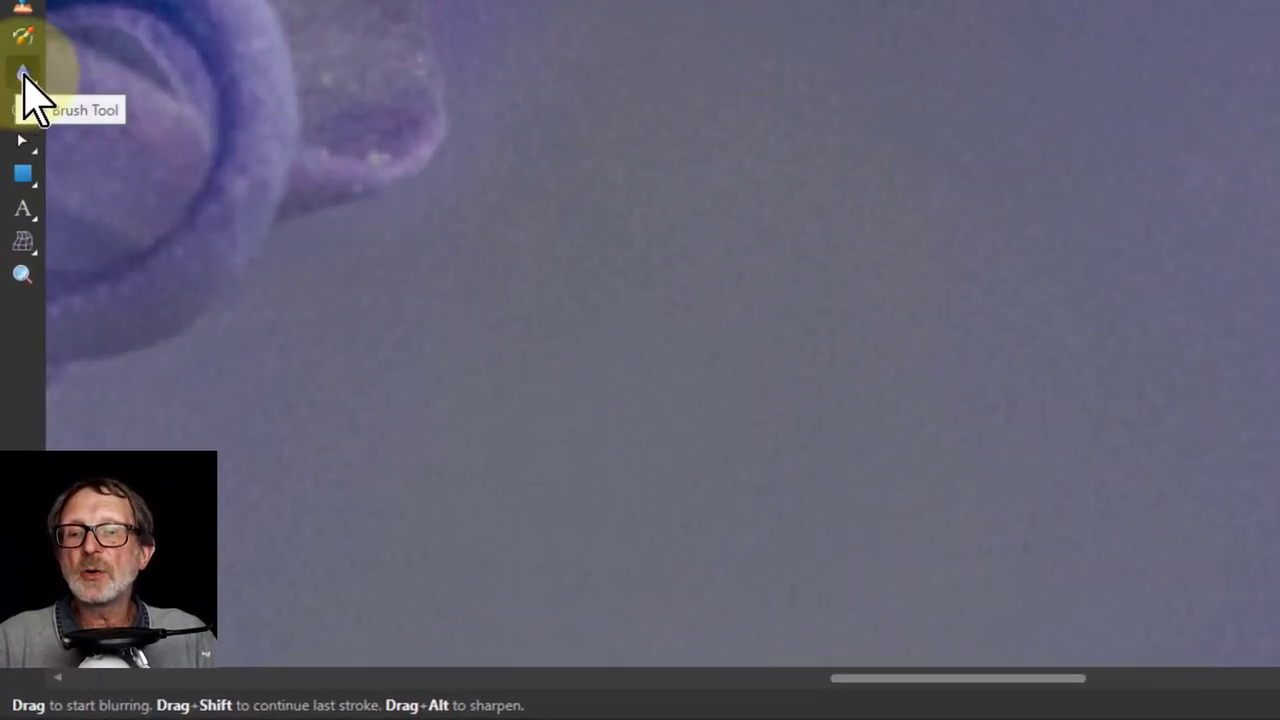
Paint three Blur Brush strokes over the noisy purple background and show the History list.
{"action": "left_click", "coordinate": [22, 76]}
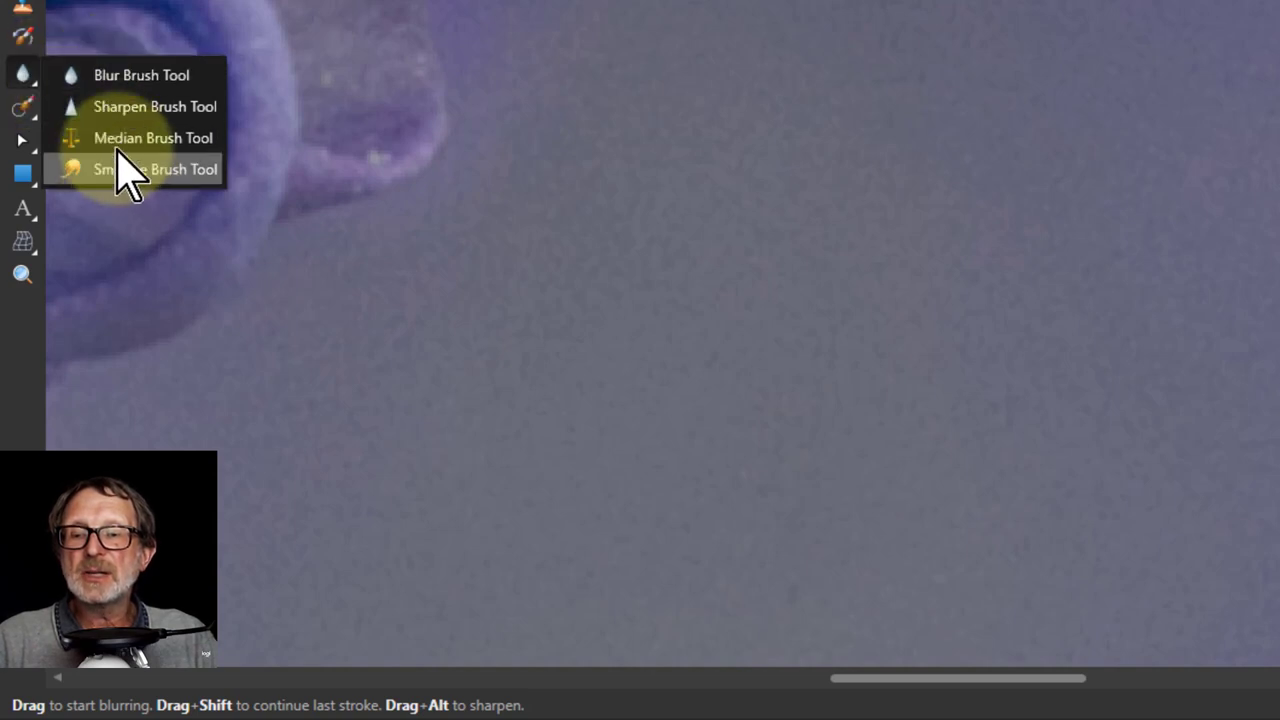
{"action": "left_click", "coordinate": [120, 76]}
{"action": "left_click", "coordinate": [828, 214]}
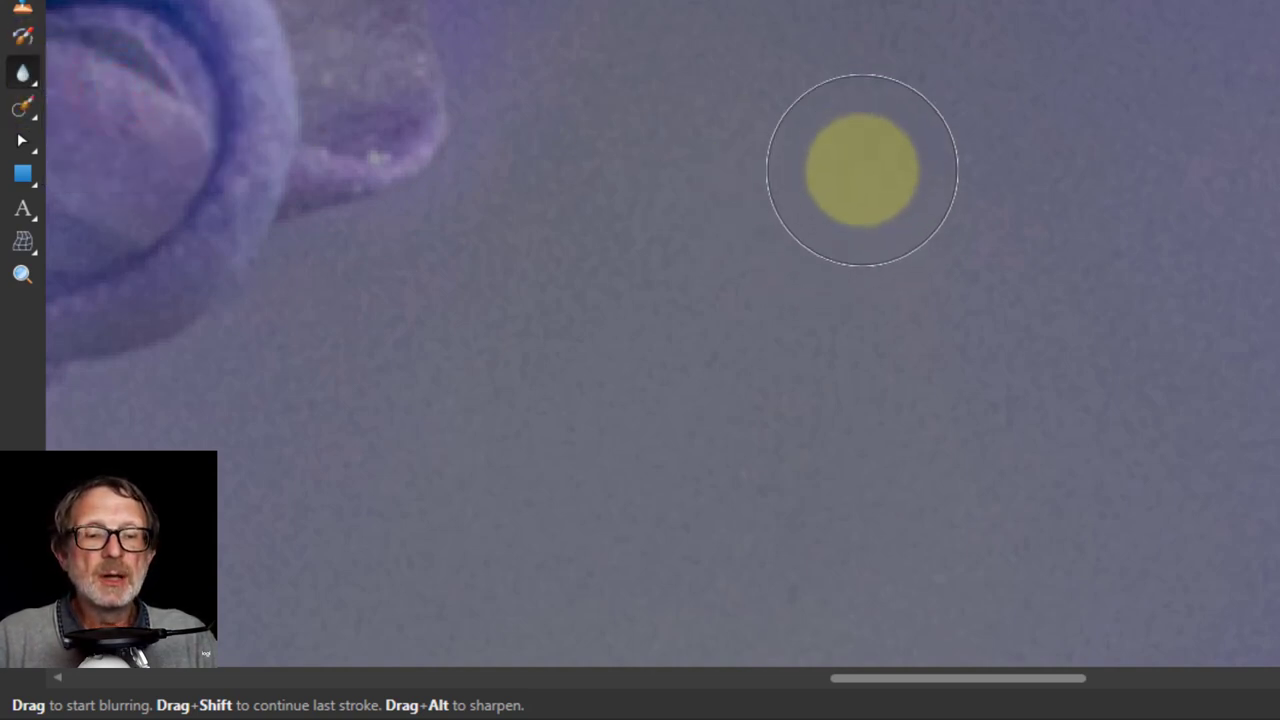
{"action": "left_click", "coordinate": [862, 133]}
{"action": "left_click", "coordinate": [1057, 63]}
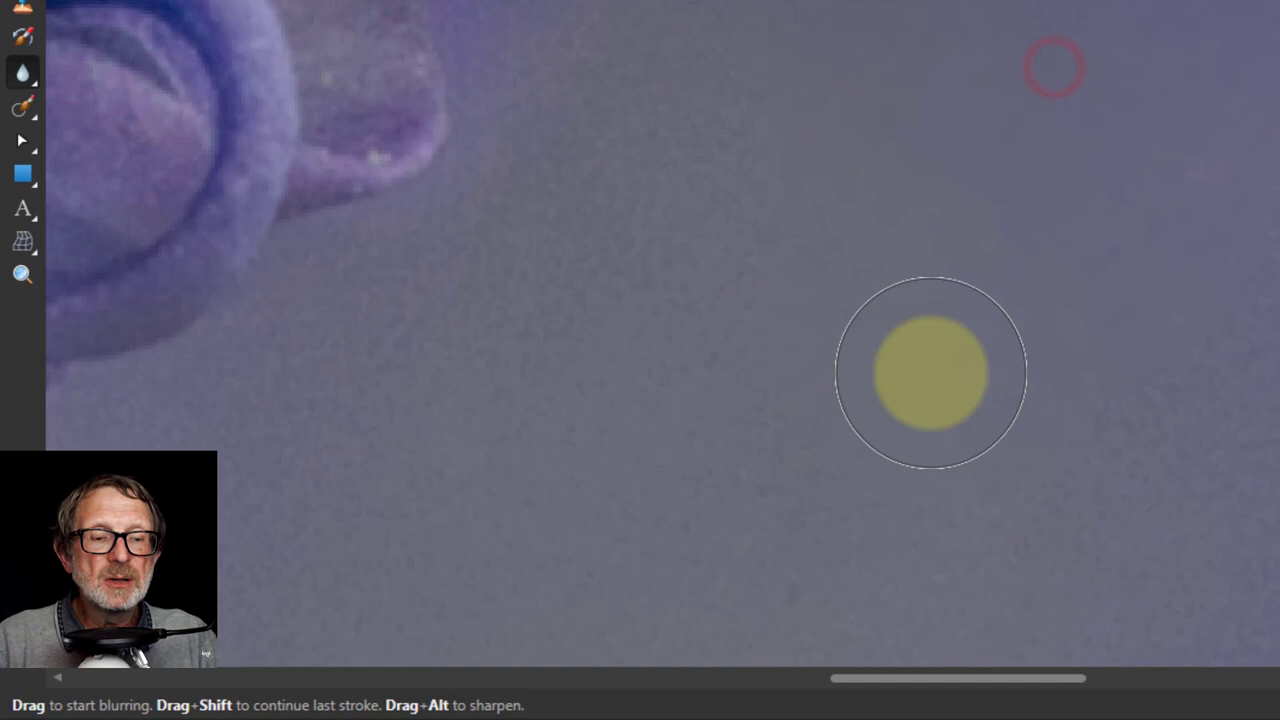
{"action": "left_click", "coordinate": [1267, 341]}
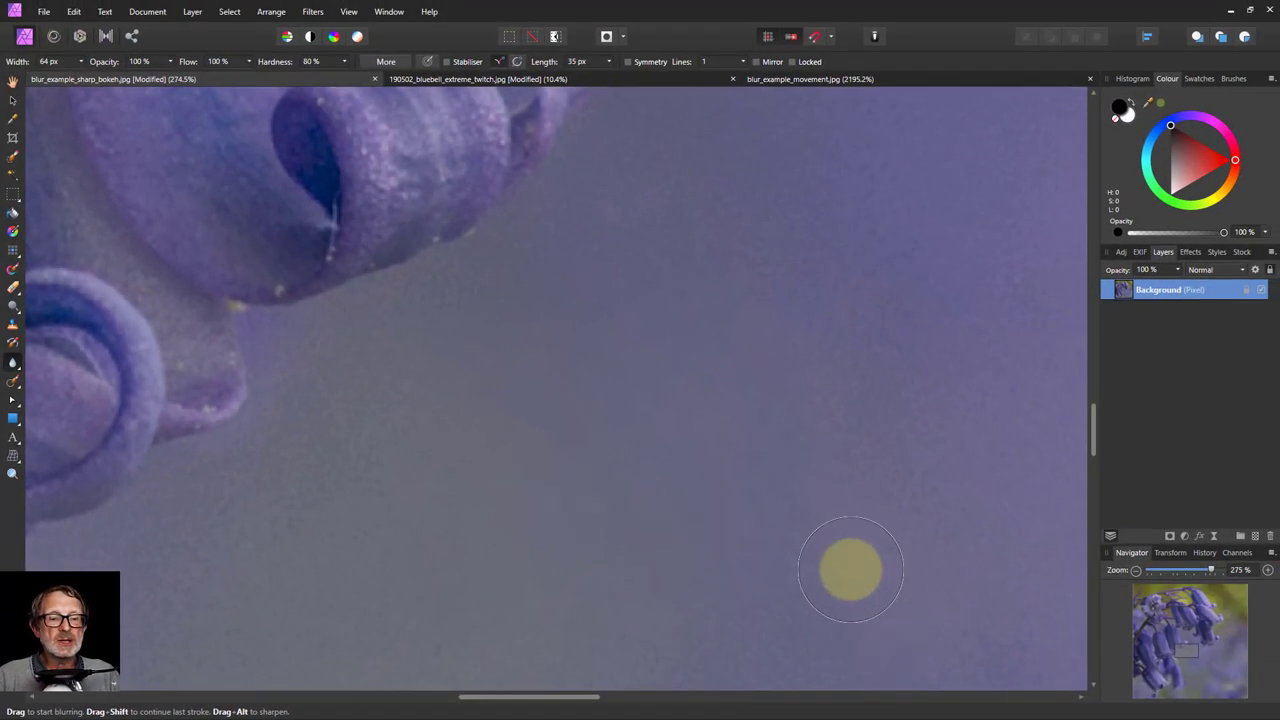
{"action": "left_click", "coordinate": [1203, 553]}
Undo all Blur Brush strokes in History, then add a Live Gaussian Blur with radius 0 px.
{"action": "left_click", "coordinate": [1141, 590]}
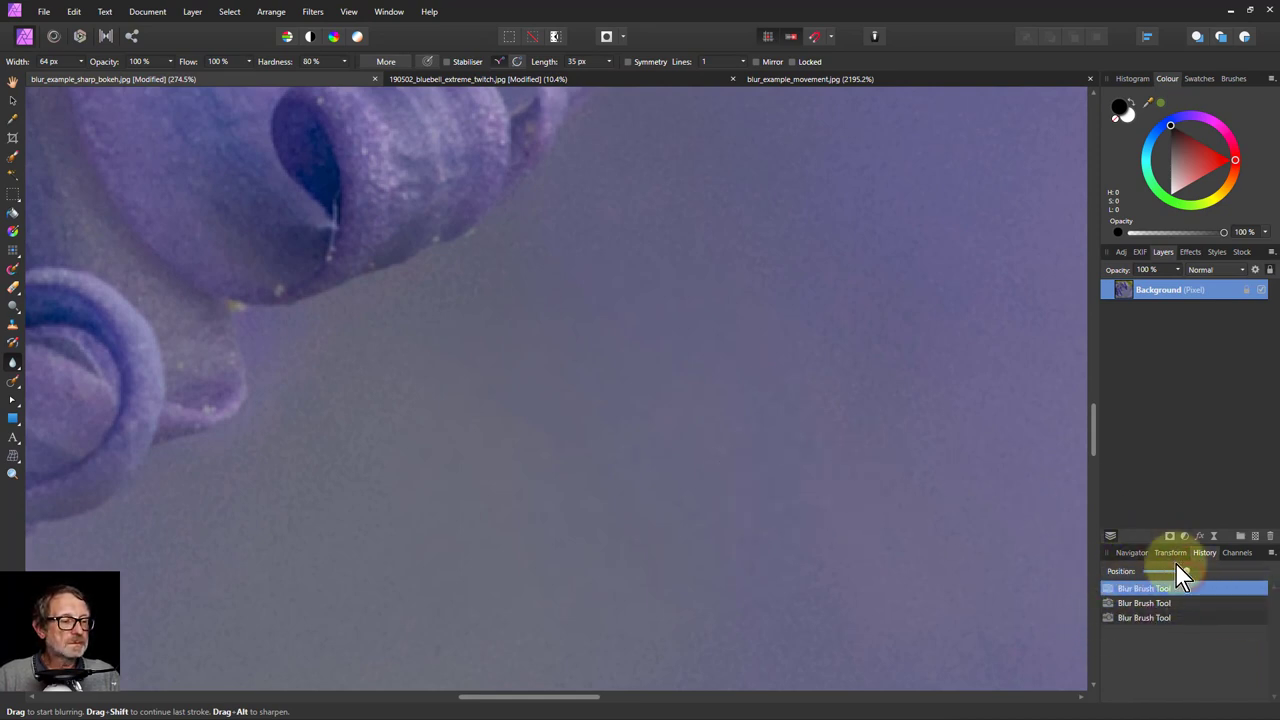
{"action": "left_click_drag", "start_coordinate": [1186, 571], "coordinate": [1128, 572]}
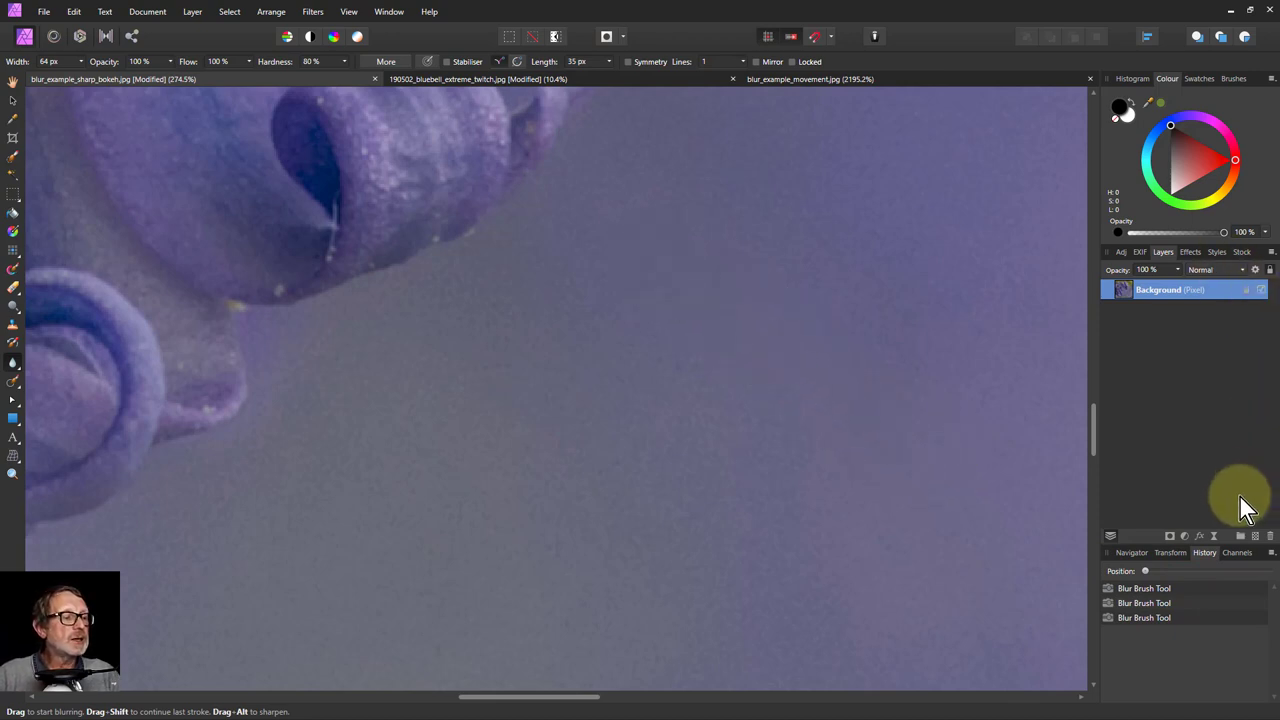
{"action": "left_click", "coordinate": [1199, 667]}
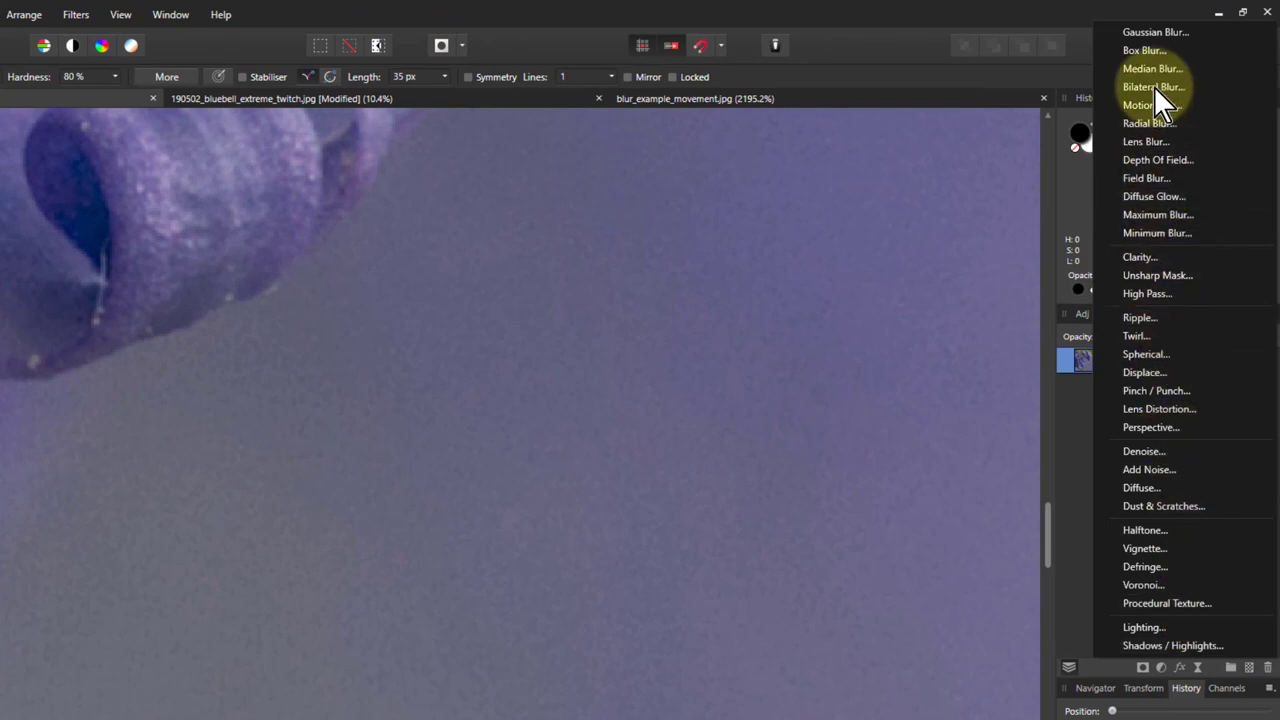
{"action": "left_click", "coordinate": [1142, 37]}
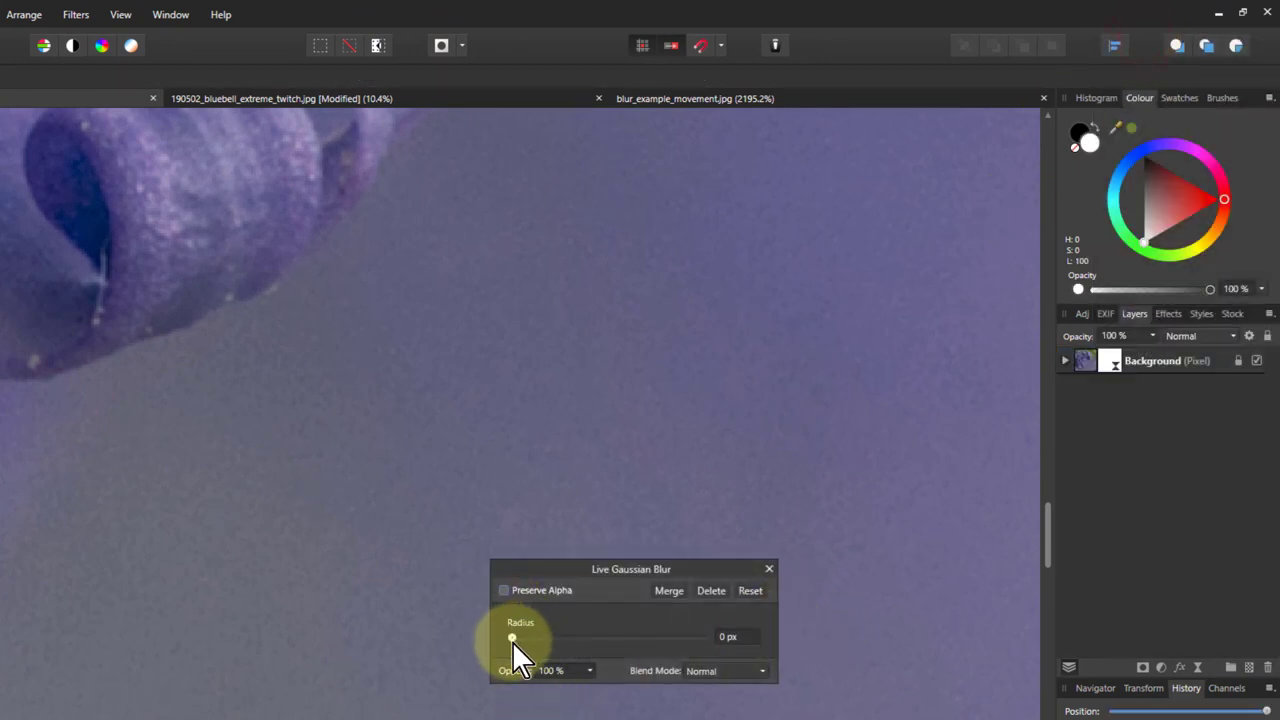
{"action": "left_click_drag", "start_coordinate": [512, 637], "coordinate": [572, 637]}
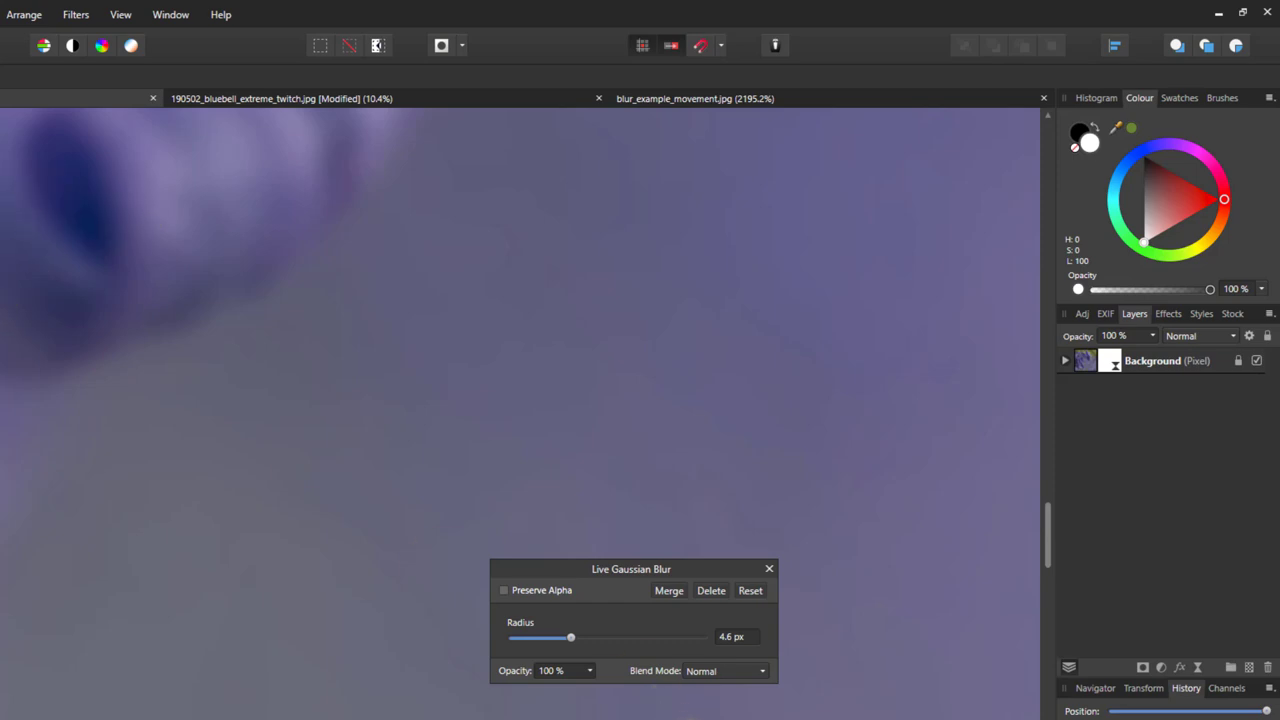
{"action": "left_click_drag", "start_coordinate": [568, 636], "coordinate": [455, 637]}
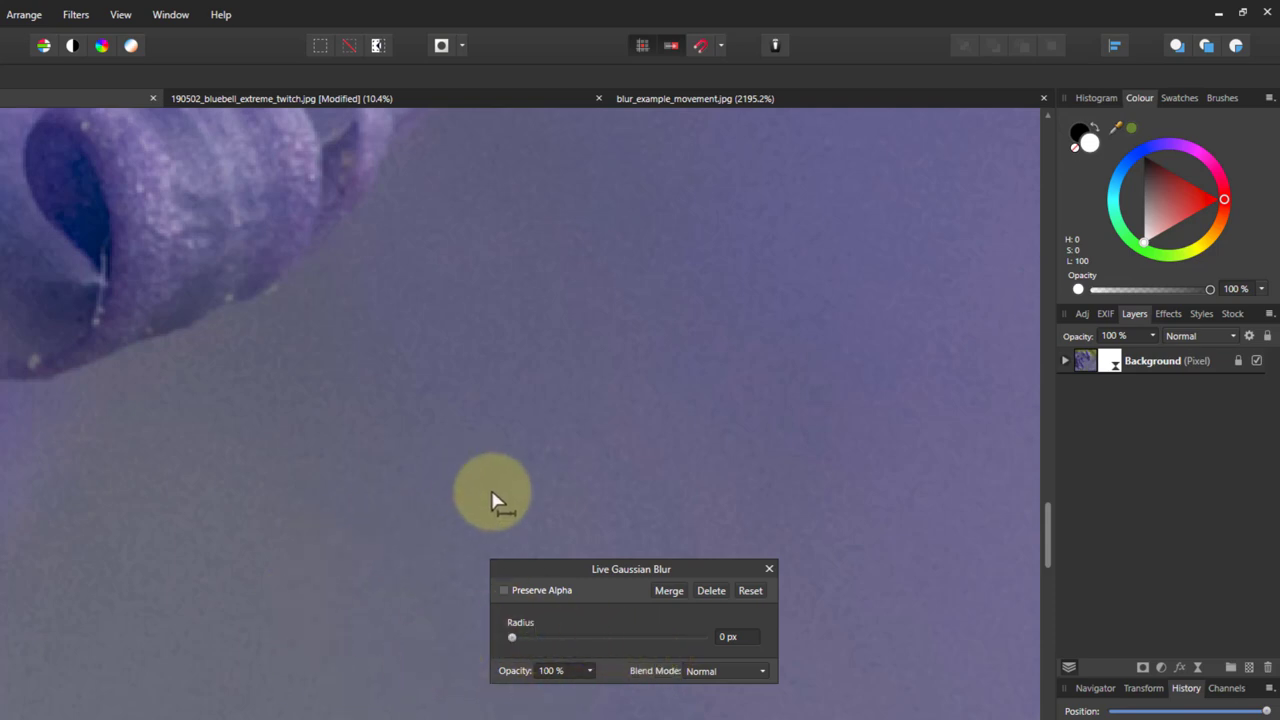
Replace the Gaussian blur with a Live Bilateral Blur at 1% tolerance and 3.8 px radius.
{"action": "left_click", "coordinate": [711, 592]}
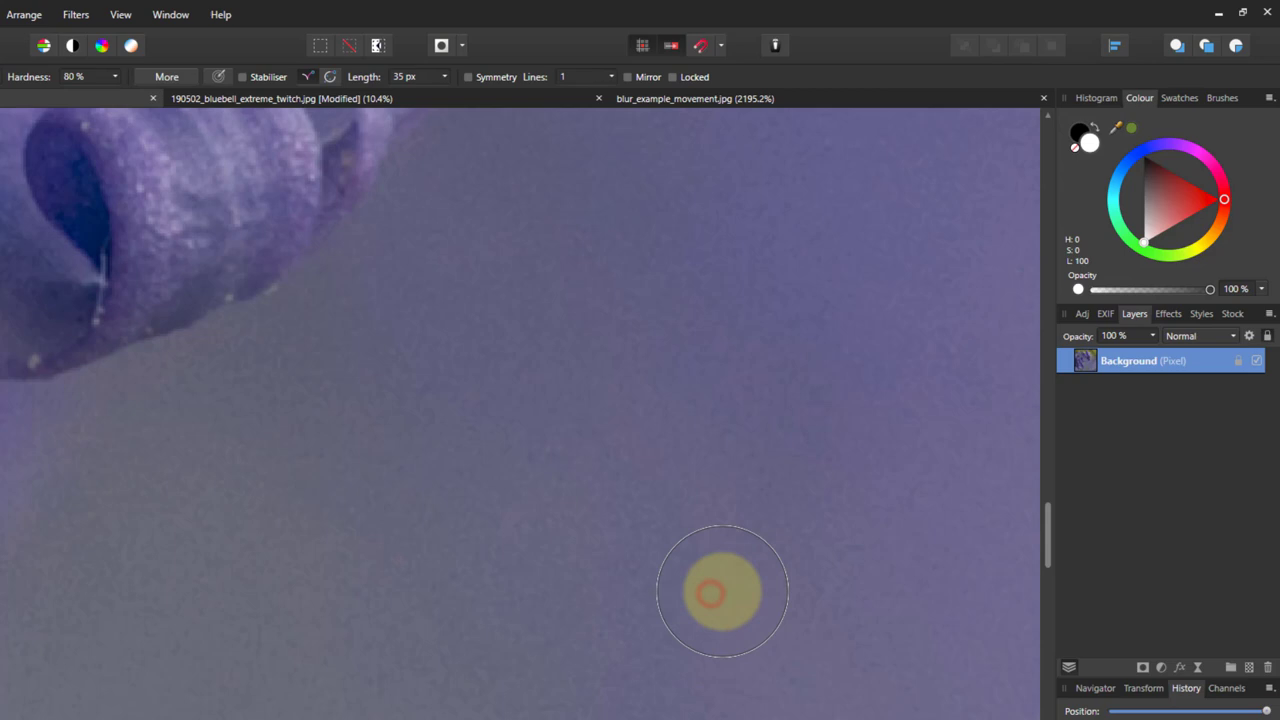
{"action": "left_click", "coordinate": [1198, 668]}
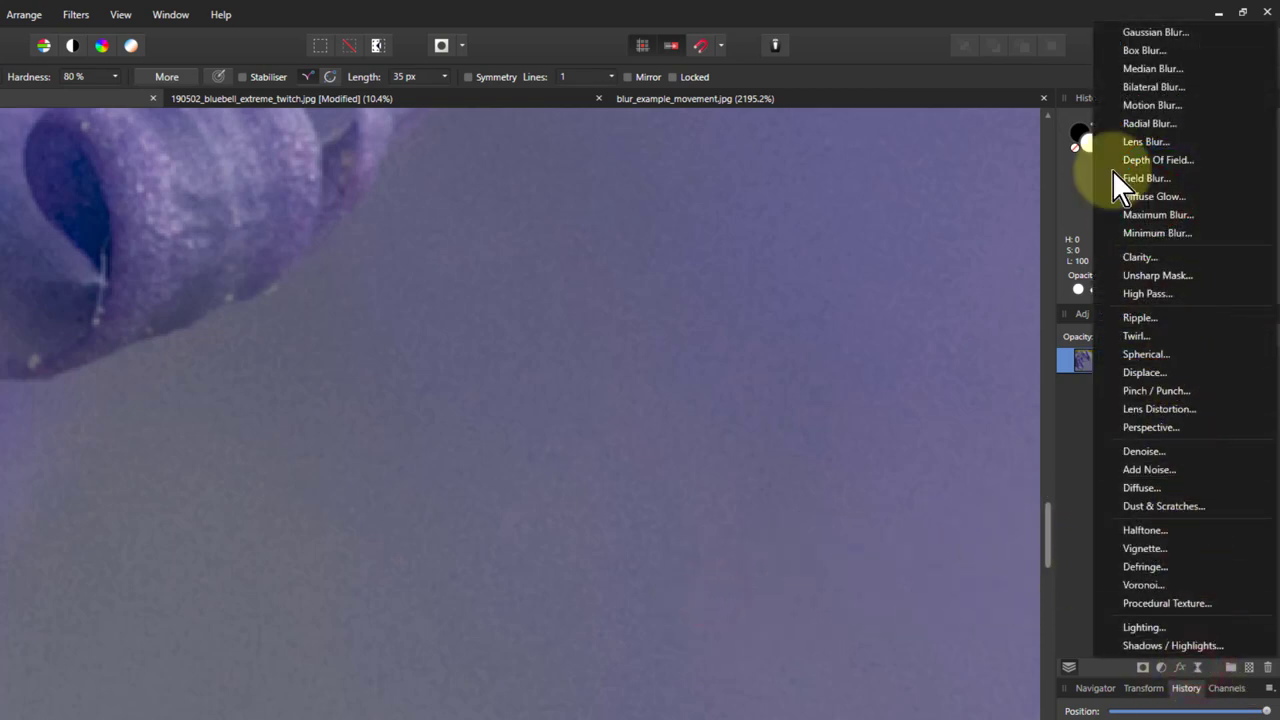
{"action": "left_click", "coordinate": [1149, 87]}
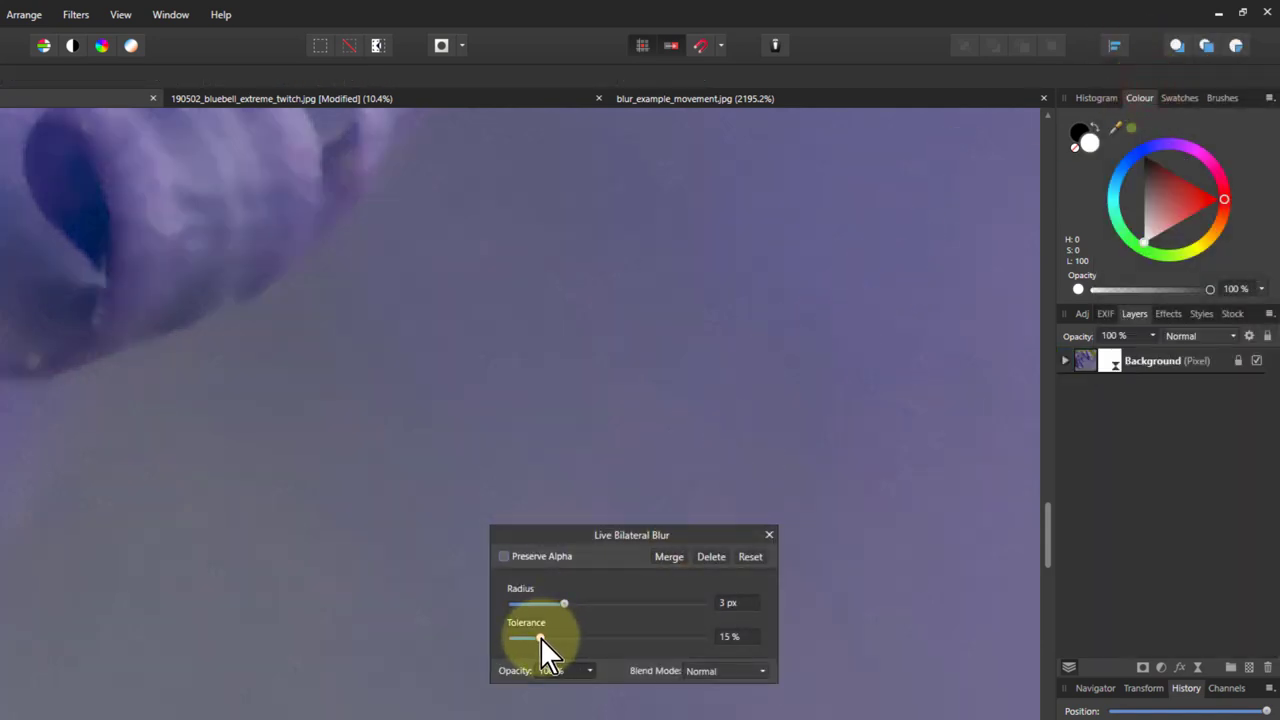
{"action": "left_click_drag", "start_coordinate": [540, 637], "coordinate": [516, 638]}
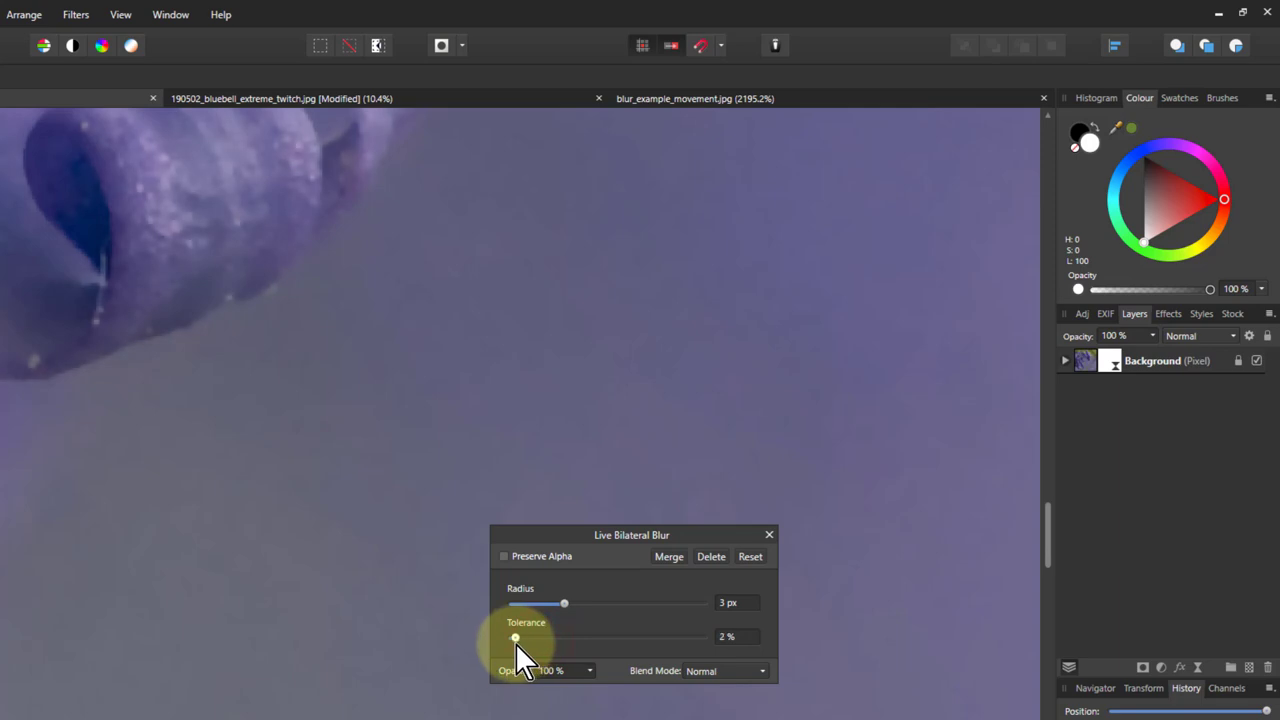
{"action": "mouse_move", "coordinate": [565, 604]}
{"action": "left_mouse_down"}
{"action": "mouse_move", "coordinate": [510, 604]}
{"action": "mouse_move", "coordinate": [567, 603]}
{"action": "left_mouse_up"}
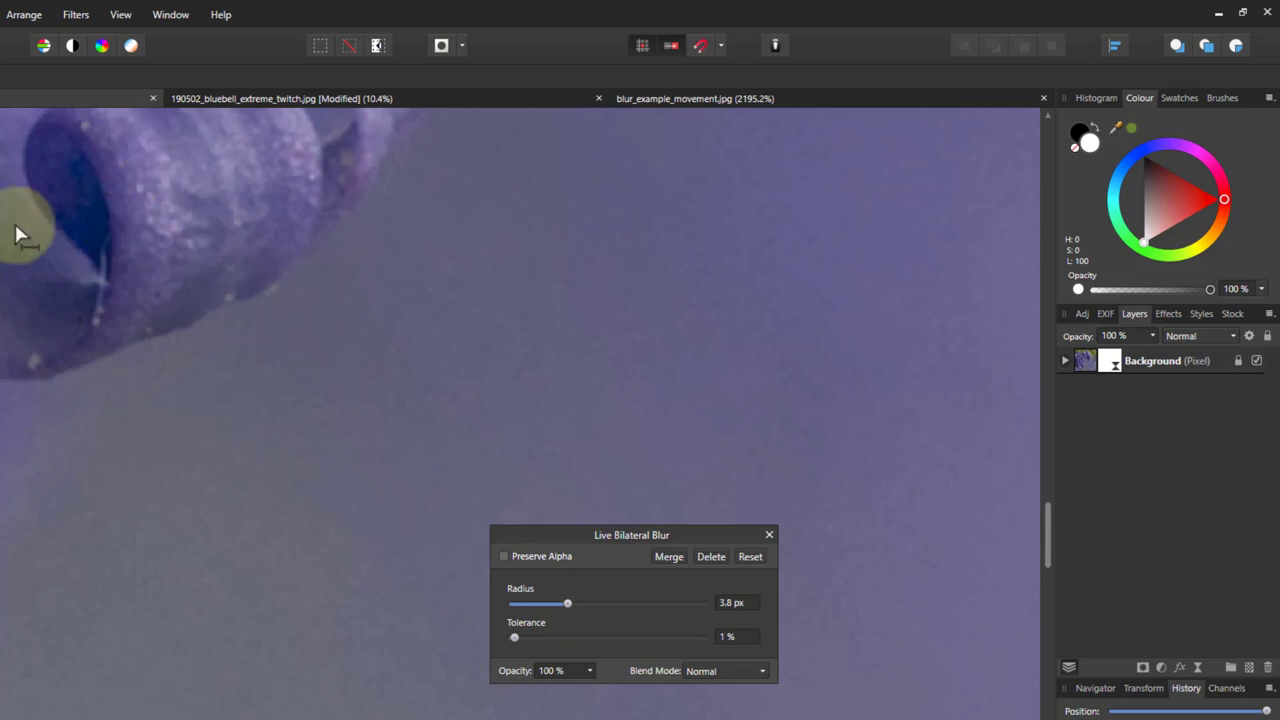